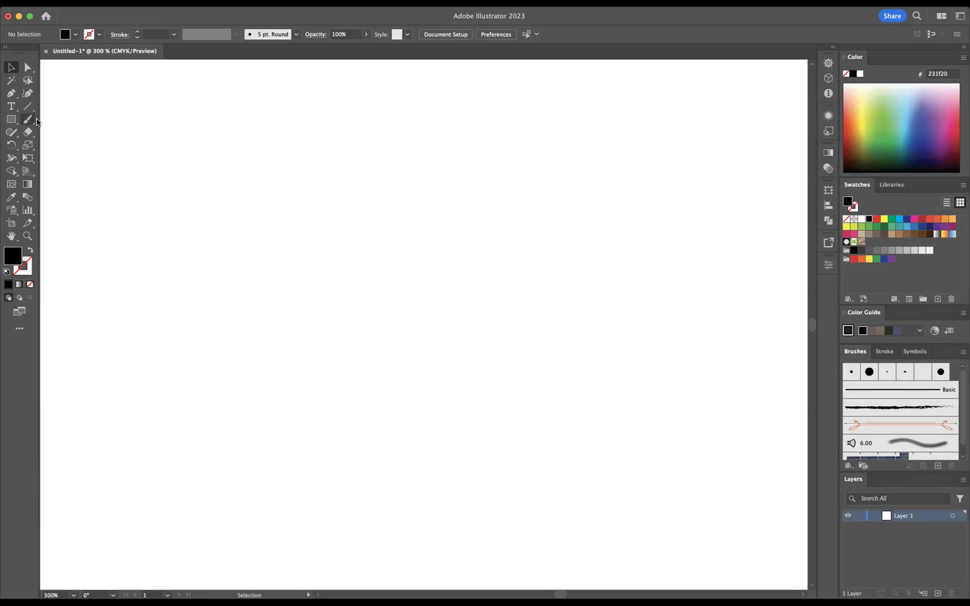
Step: Draw a tall unfilled rectangle, about 10.764 × 21.913 mm, with a 5 pt black stroke
click(10, 119)
click(31, 252)
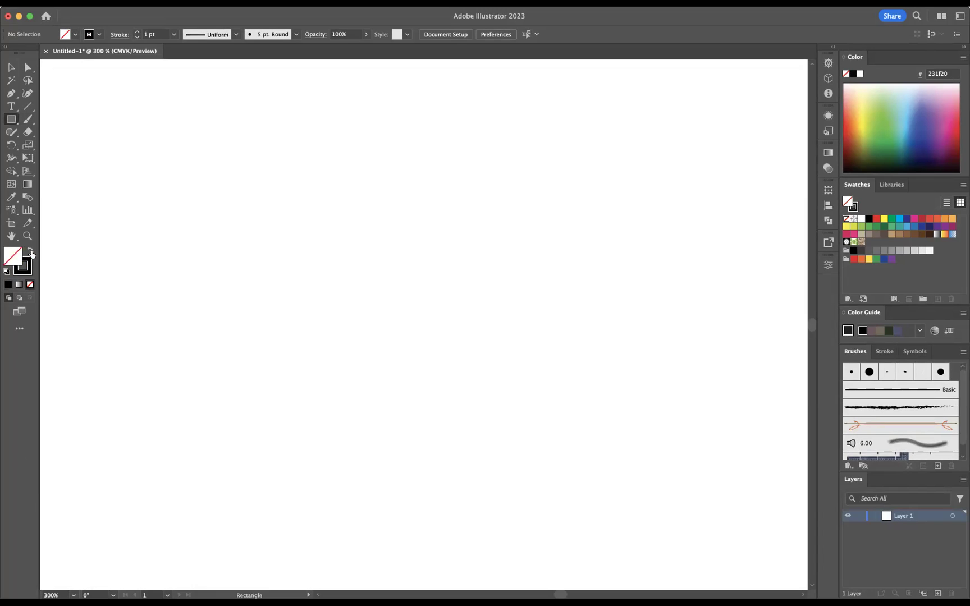
drag(356, 190, 449, 376)
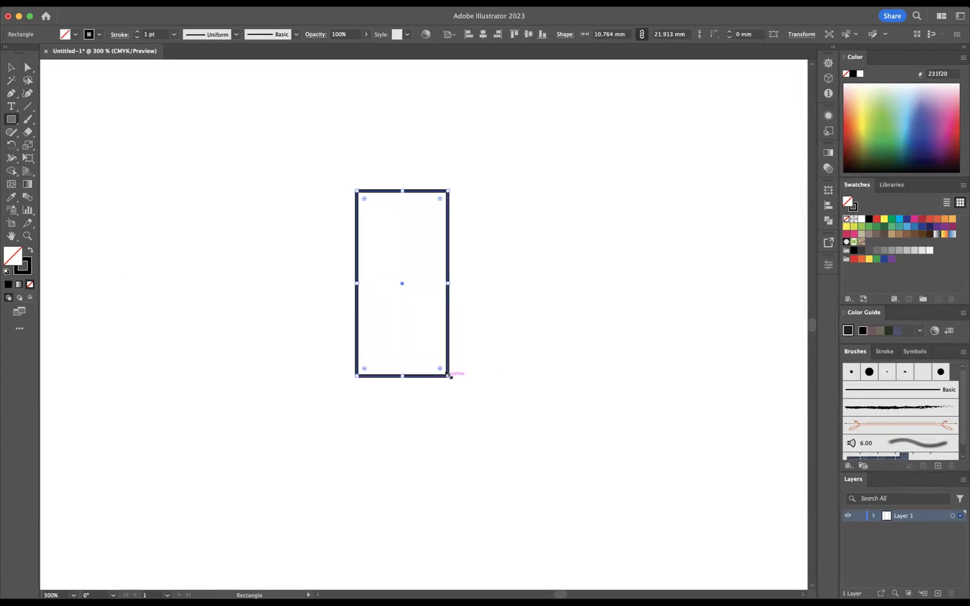
click(136, 32)
click(137, 32)
click(137, 32)
click(137, 32)
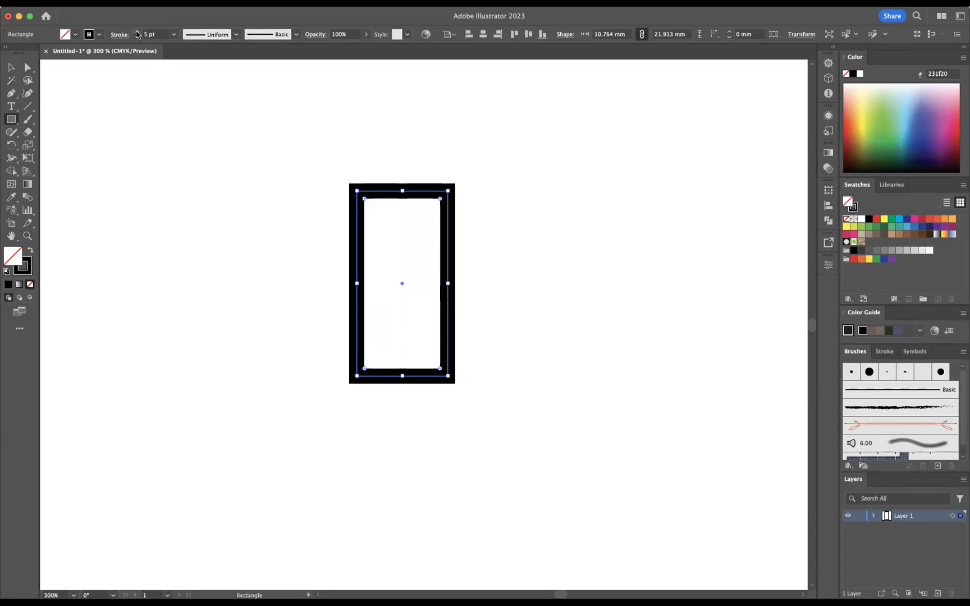
Step: Round the top-left and bottom-right corners to a 10.764 mm radius, forming a leaf
click(28, 67)
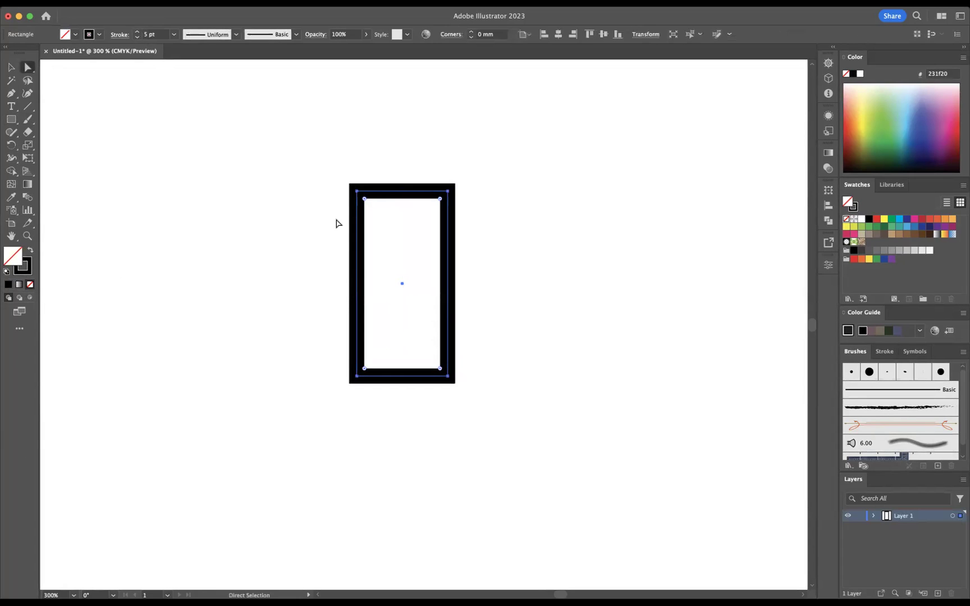
drag(335, 167, 378, 238)
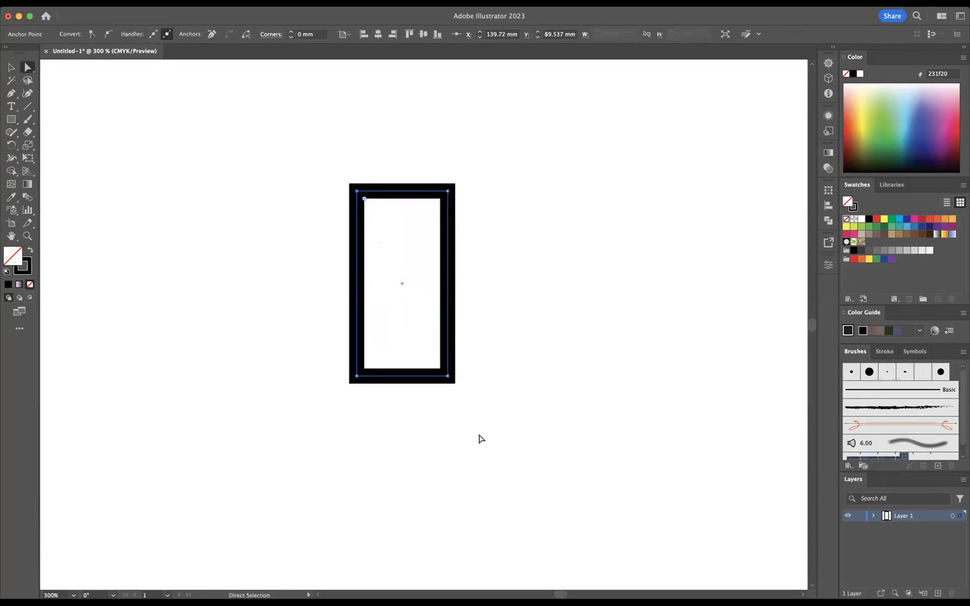
drag(472, 409, 427, 350)
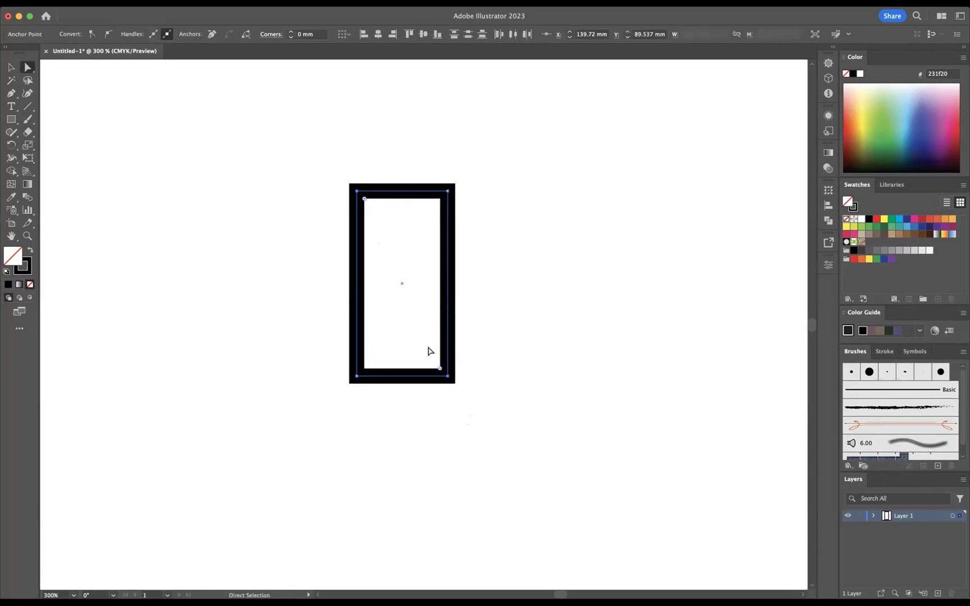
drag(365, 198, 470, 318)
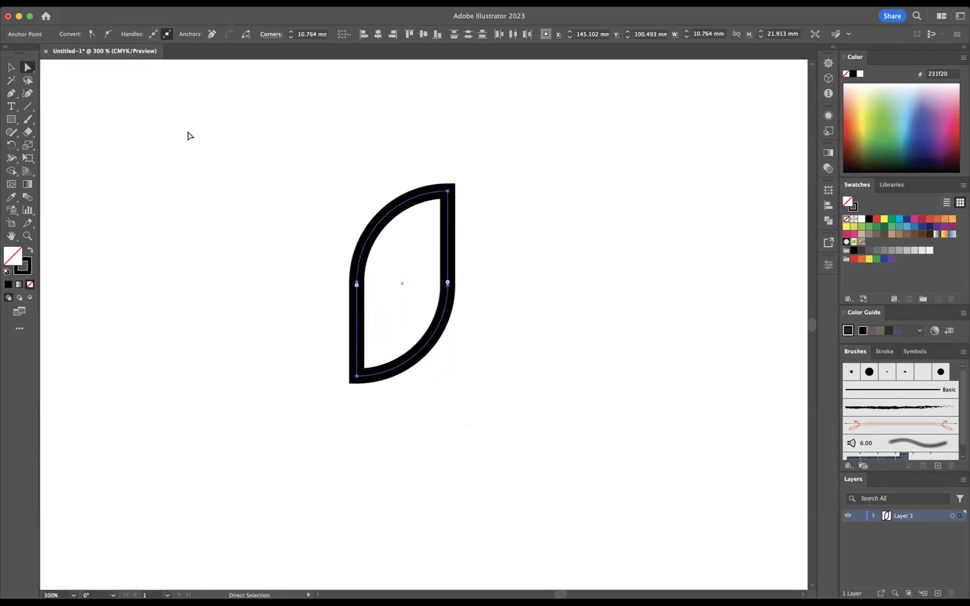
click(10, 67)
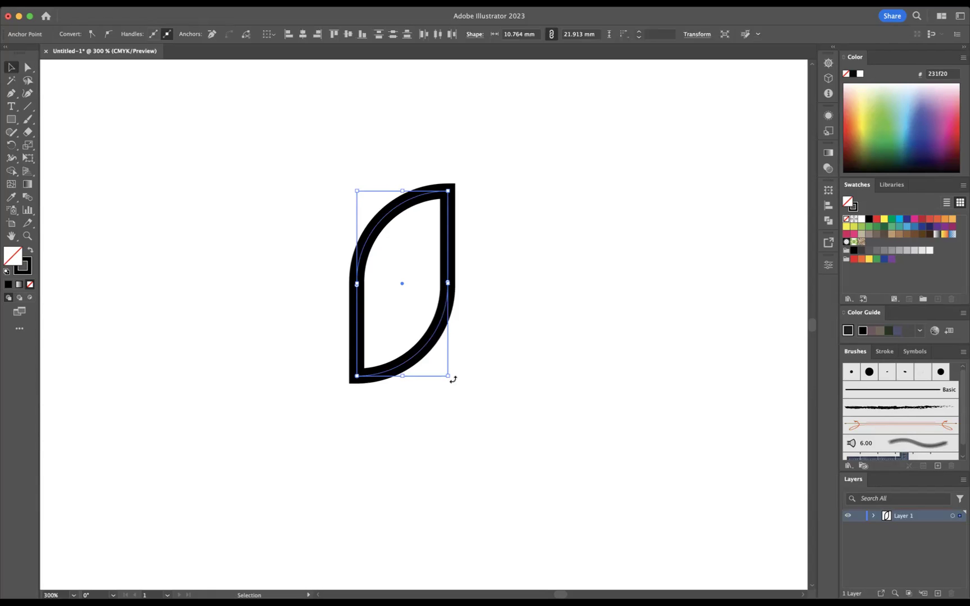
Step: Rotate the leaf to 315° and add an overlapping copy about 15.12 mm to its right
drag(453, 379, 394, 408)
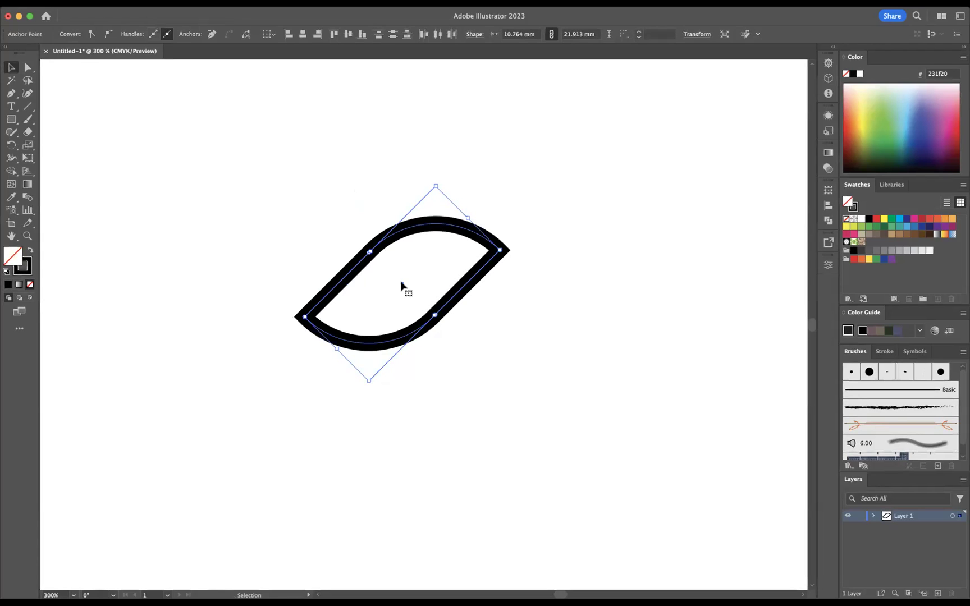
drag(402, 286, 528, 296)
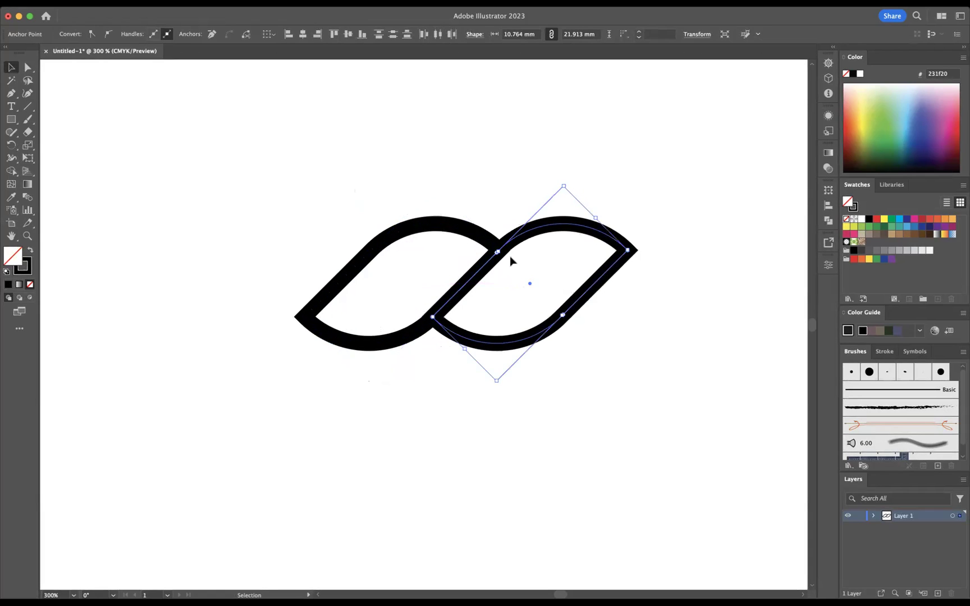
drag(324, 171, 648, 444)
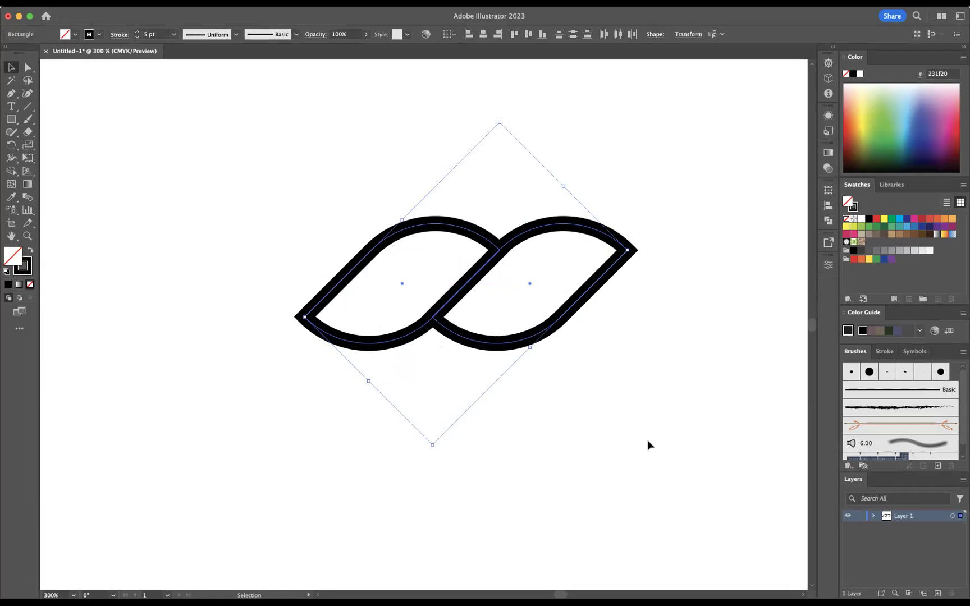
Step: Apply Object > Path > Outline Stroke so both leaves become black-filled shapes
click(168, 3)
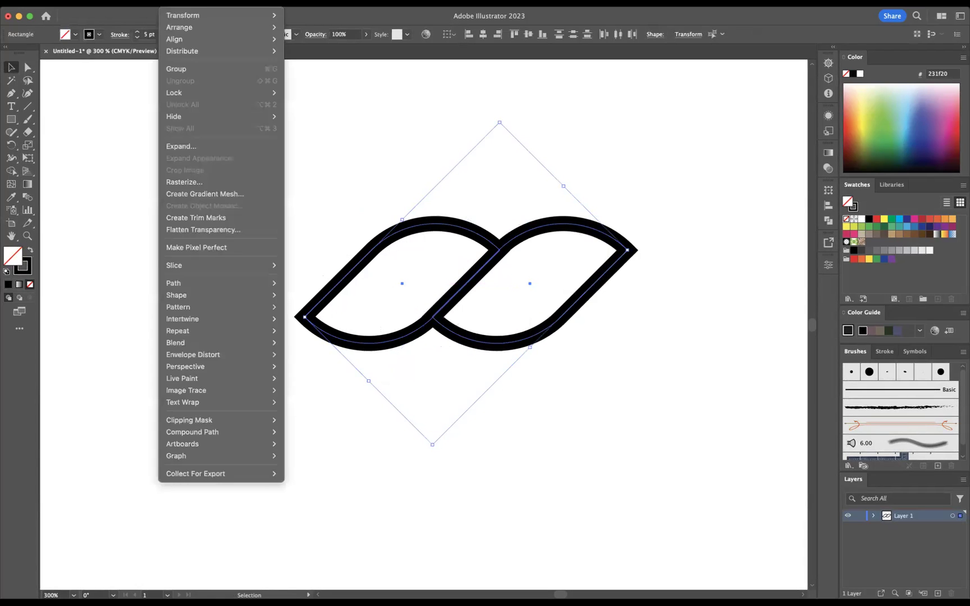
mouse_move(181, 285)
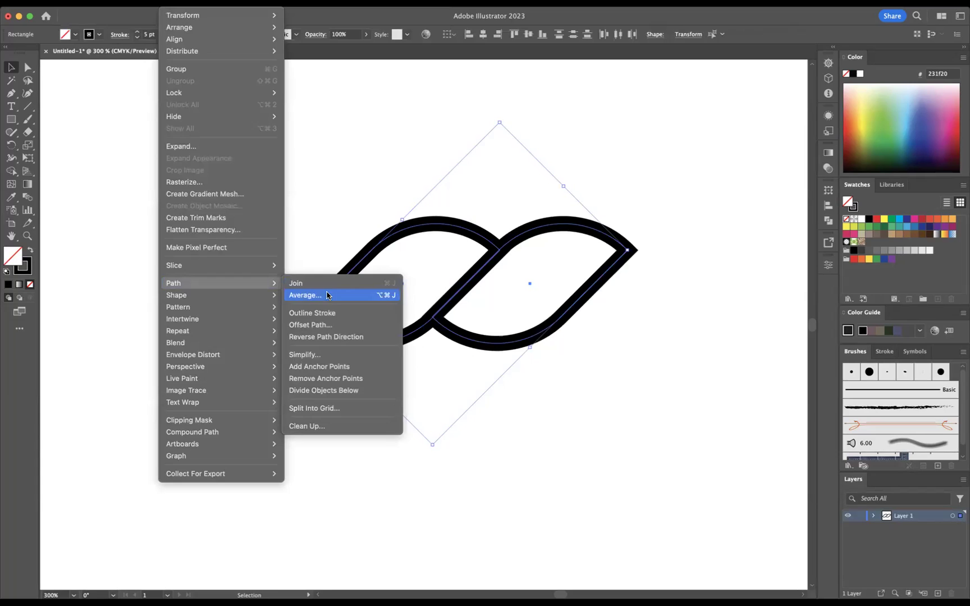
click(329, 315)
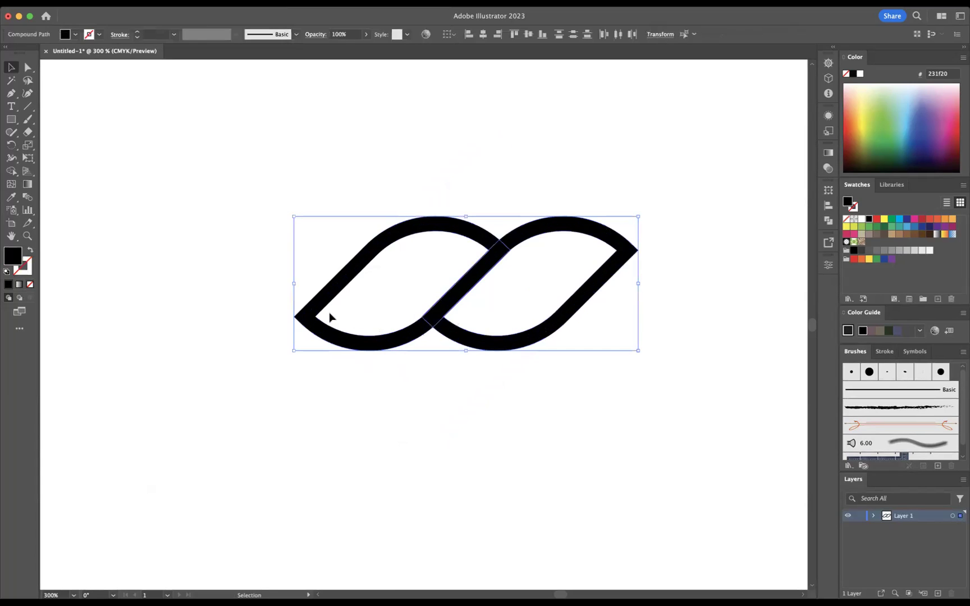
Step: Merge both leaves into one shape with Shape Builder and delete the stray thin lines beneath
click(12, 172)
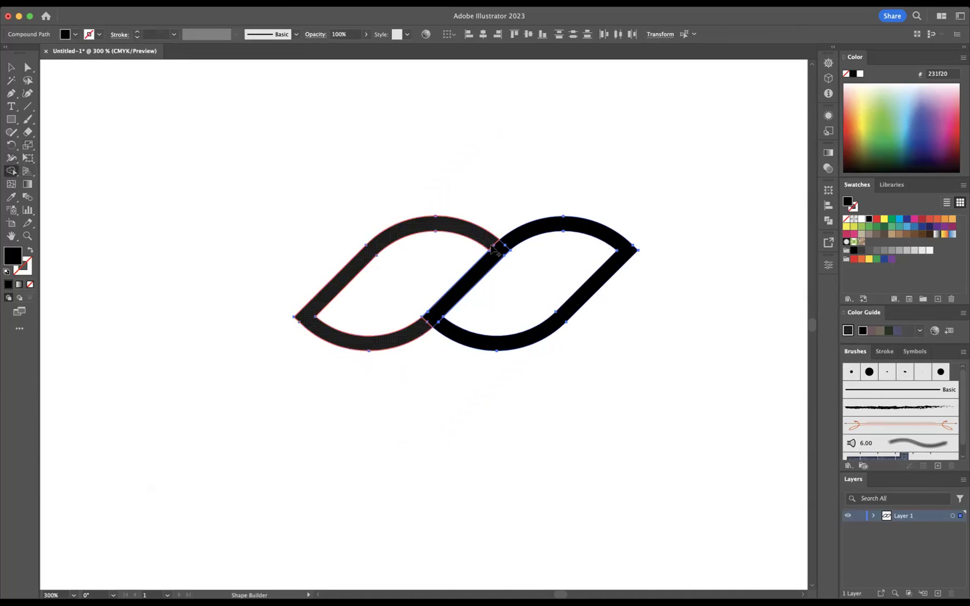
click(521, 242)
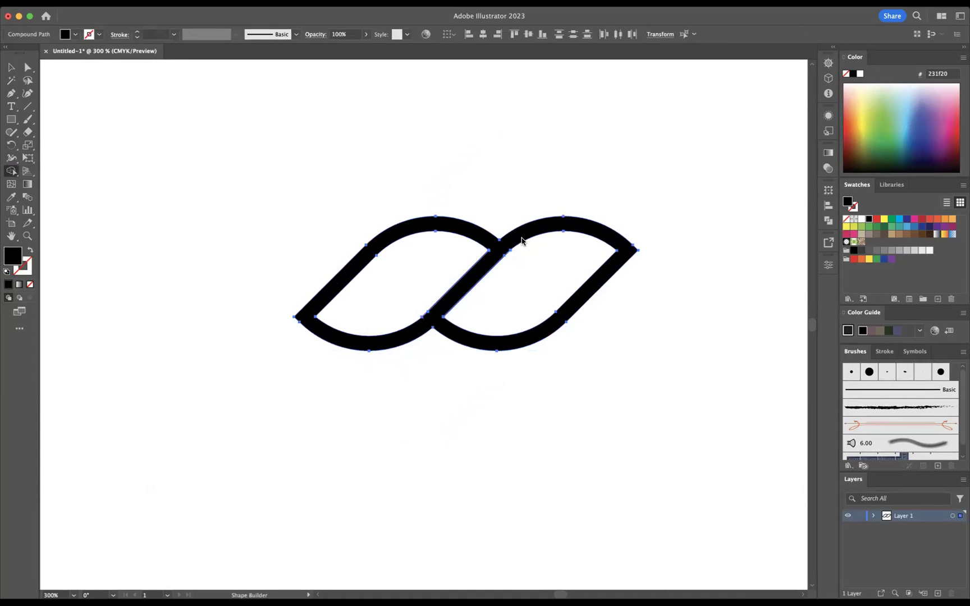
click(11, 68)
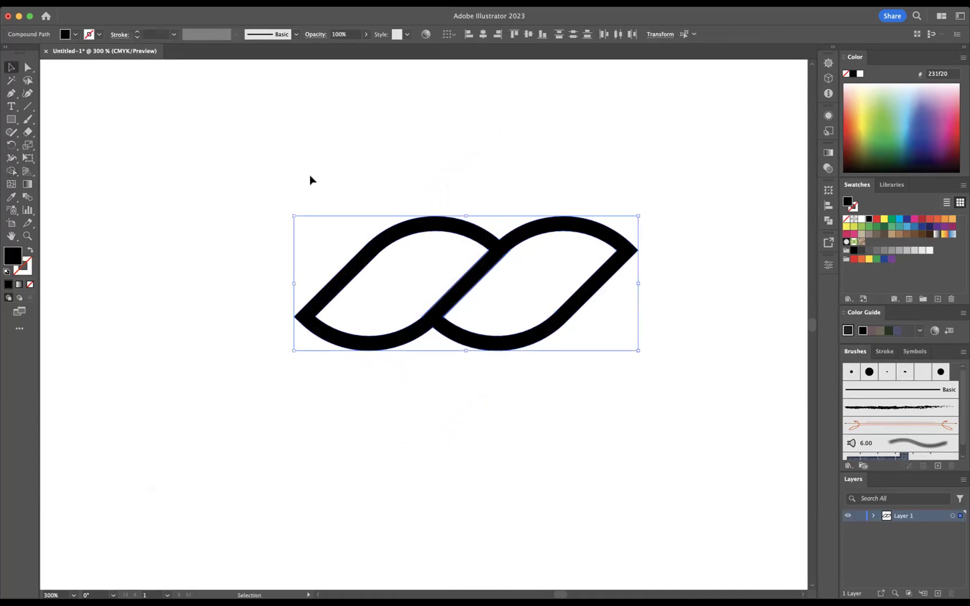
click(414, 189)
drag(507, 234, 287, 231)
drag(450, 256, 528, 318)
key(Delete)
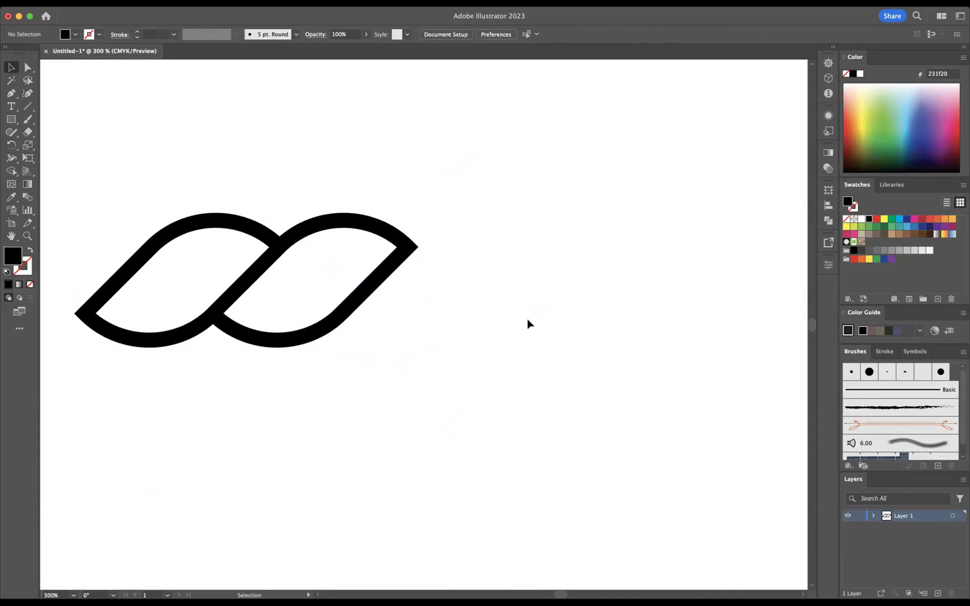
drag(322, 224, 514, 241)
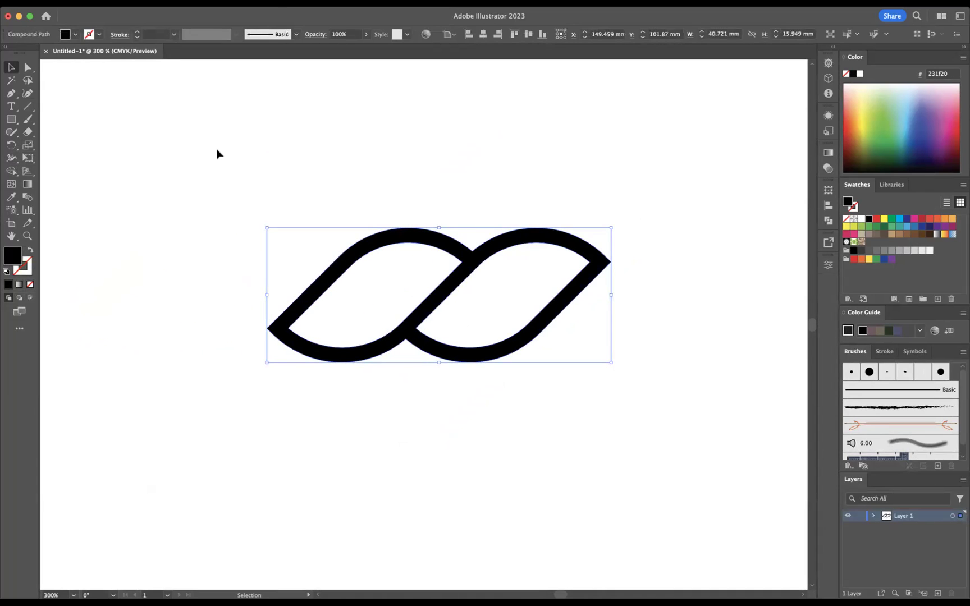
Step: Fit an outline-only rectangle, about 15.525 × 29.602 mm, across the leaves' overlapping middle
click(11, 119)
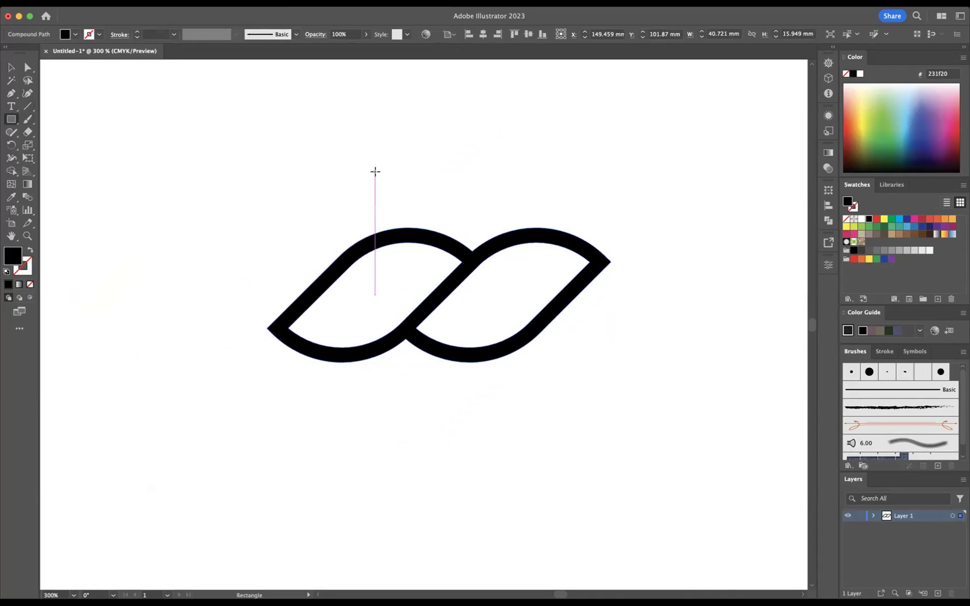
drag(366, 164, 499, 412)
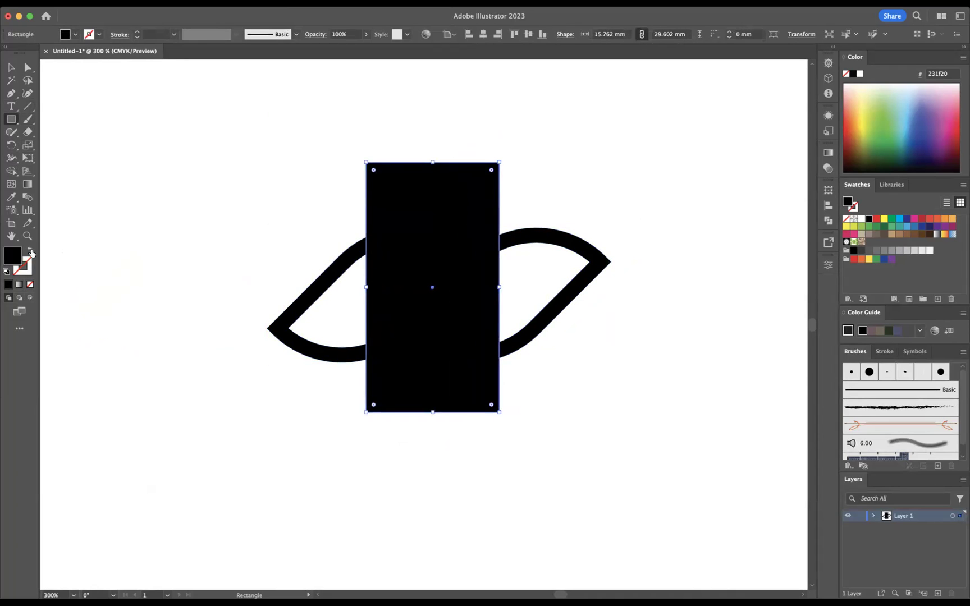
click(30, 251)
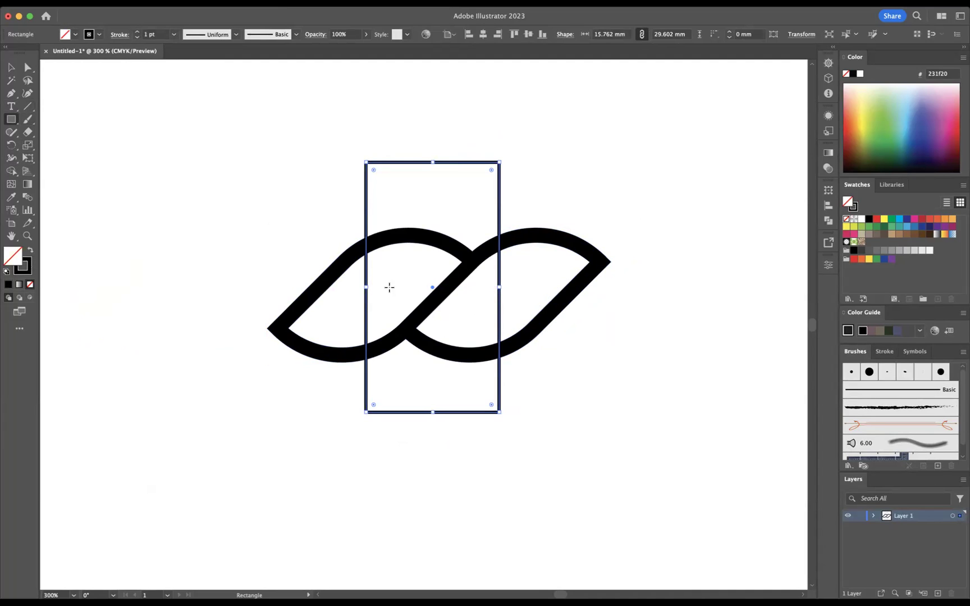
drag(366, 287, 372, 288)
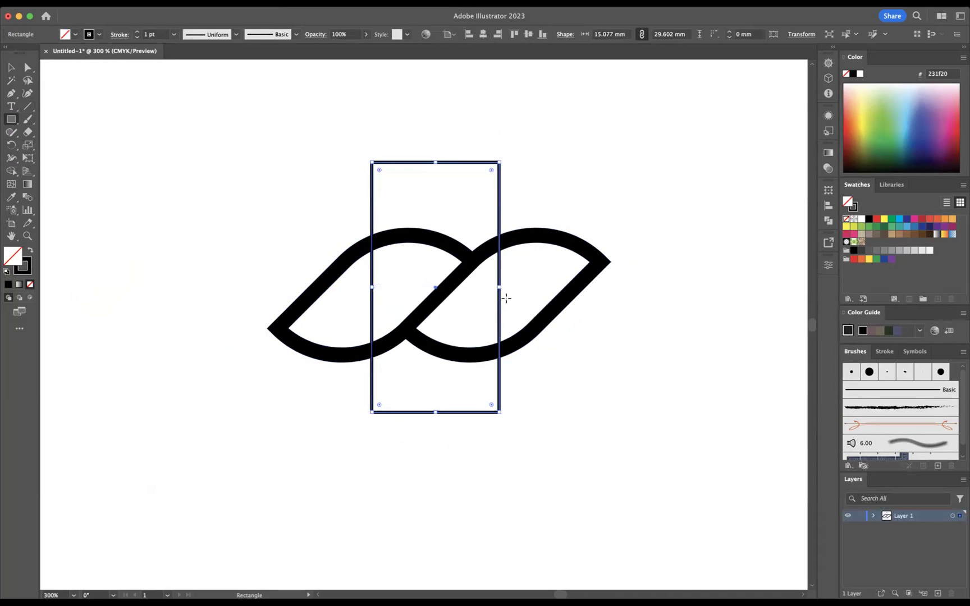
drag(500, 290, 503, 287)
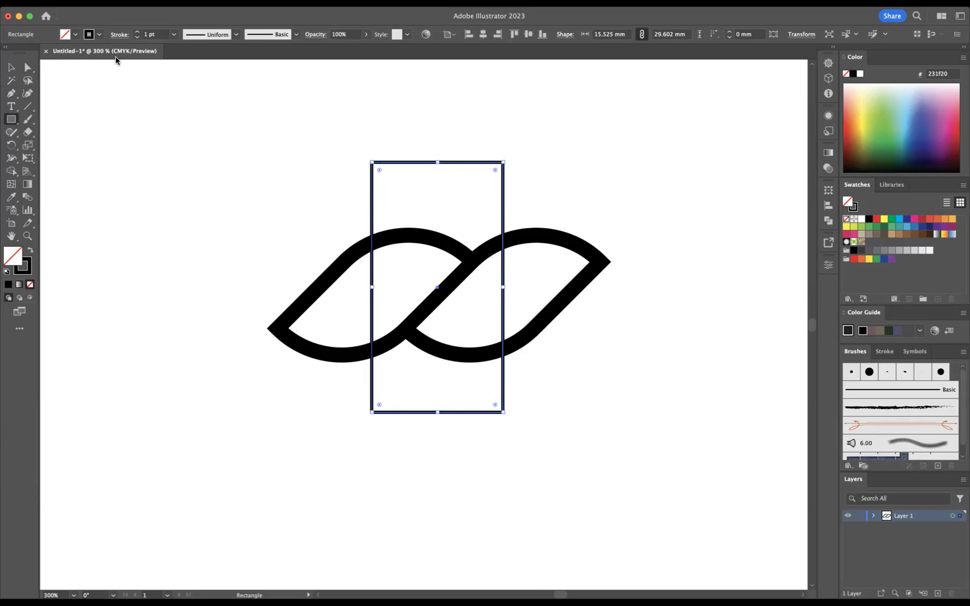
Step: Trim away the left and right lobes outside the rectangle with Shape Builder
click(12, 68)
drag(325, 149, 700, 443)
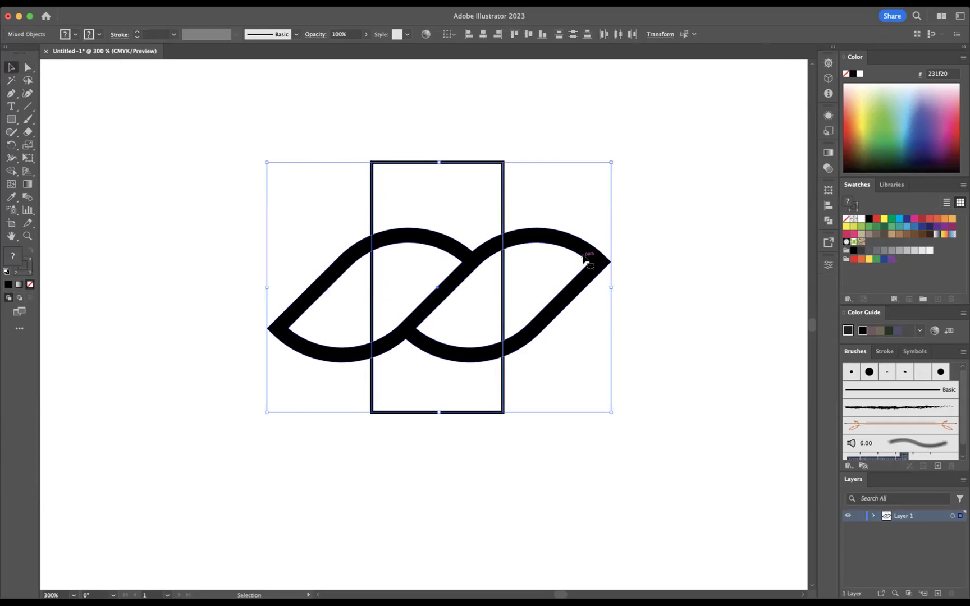
click(12, 173)
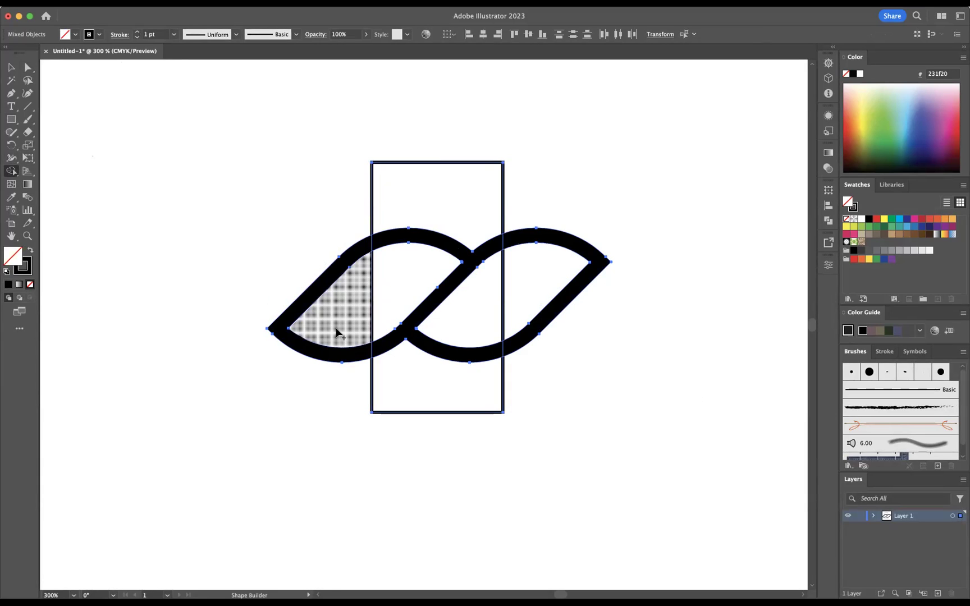
drag(303, 245, 351, 325)
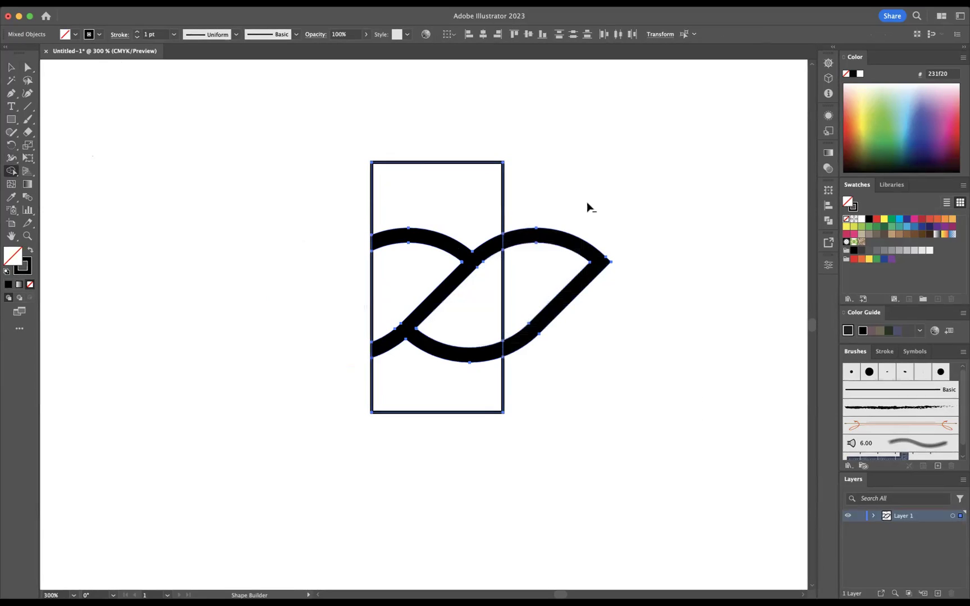
mouse_move(589, 205)
mouse_down()
mouse_move(554, 323)
mouse_move(539, 312)
mouse_up()
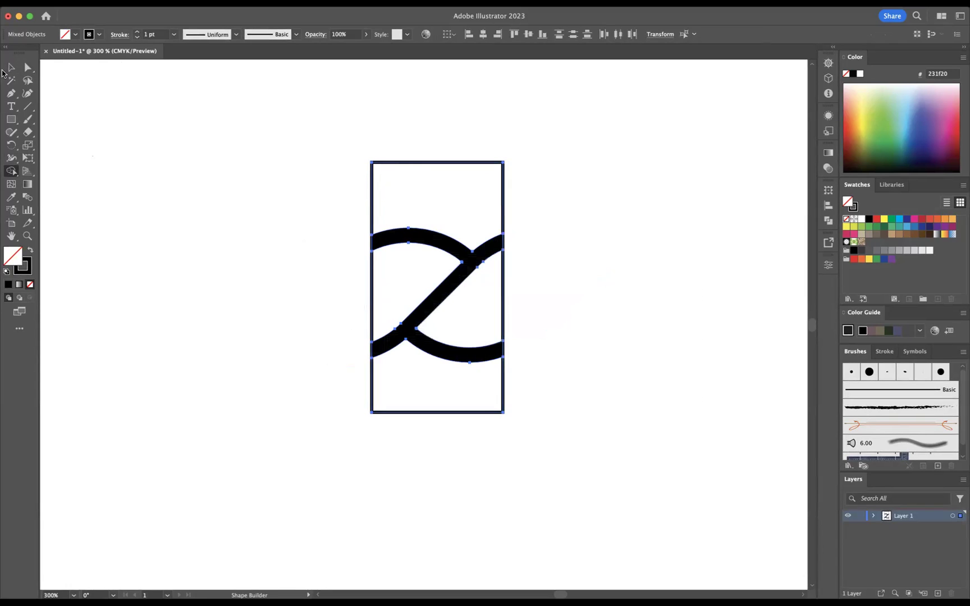
Step: Delete the rectangle frame, leaving only the rope tile
click(8, 68)
drag(414, 147, 513, 190)
key(Delete)
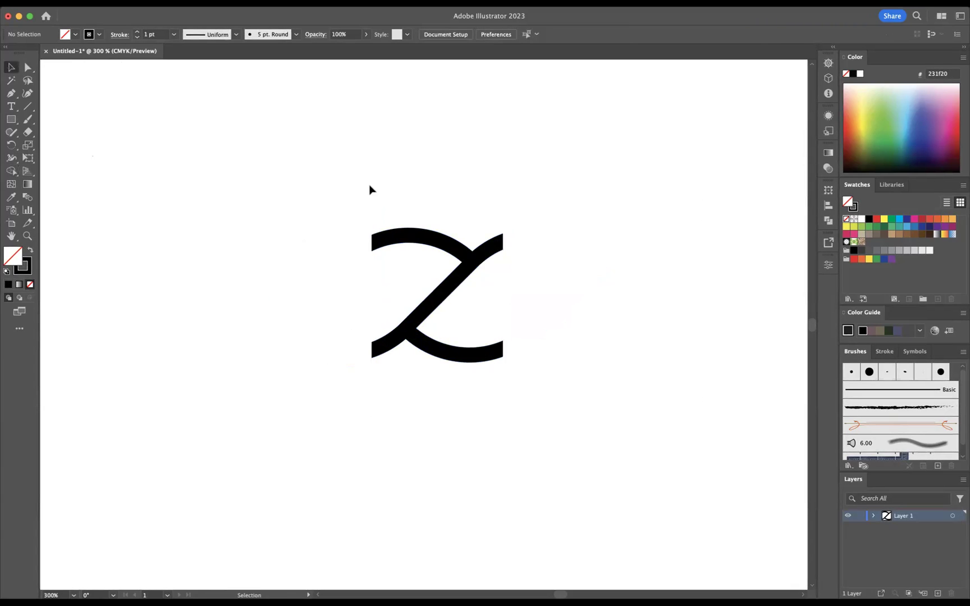
Step: Save the selected rope tile as a new pattern brush, 'Pattern Brush 1', with default options
drag(370, 188, 586, 457)
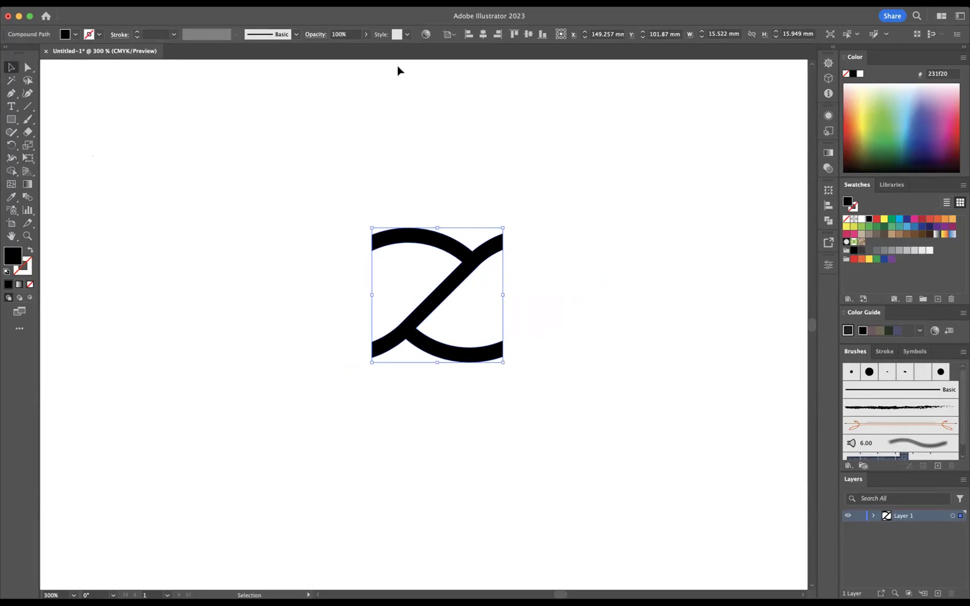
click(315, 2)
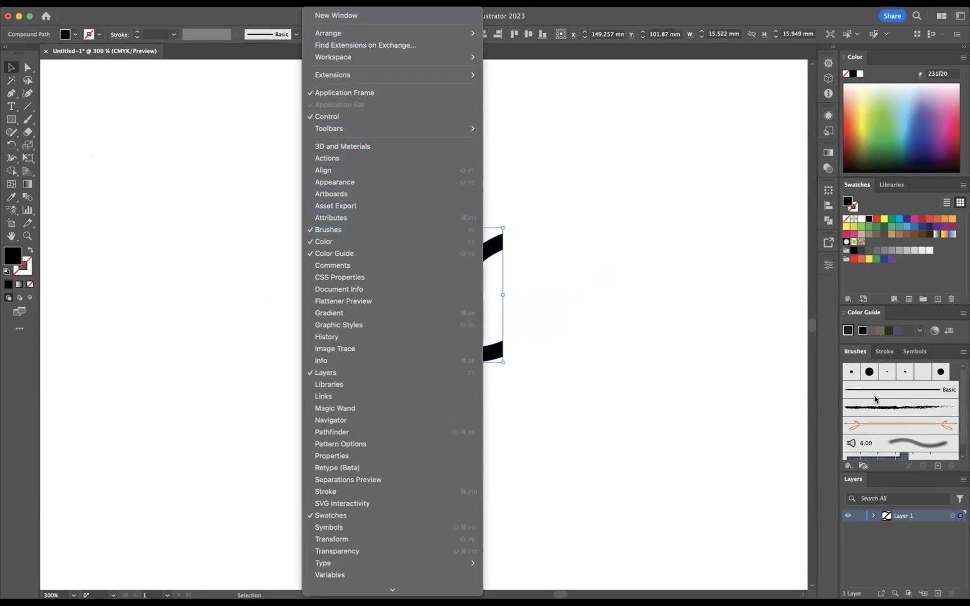
click(937, 469)
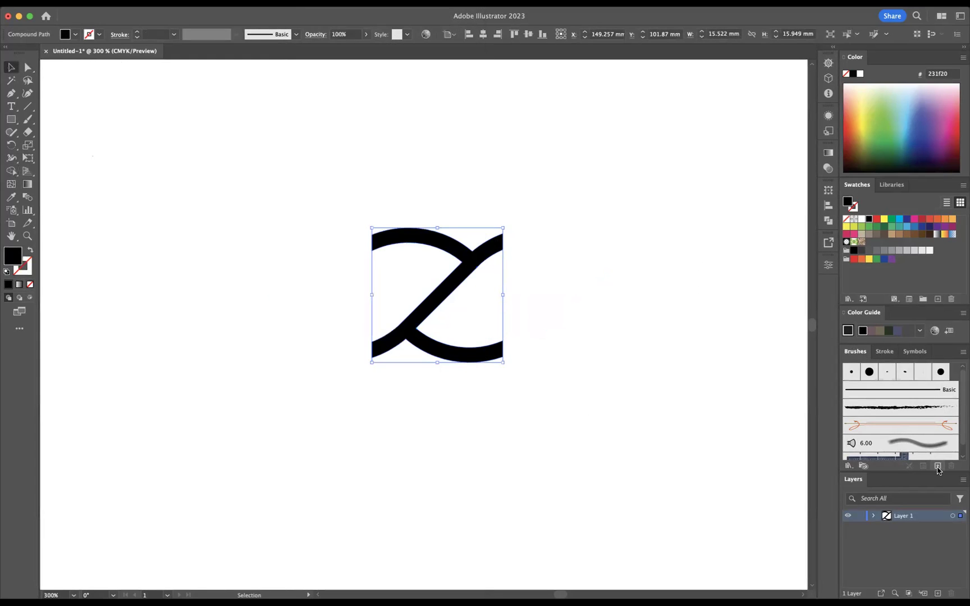
click(937, 466)
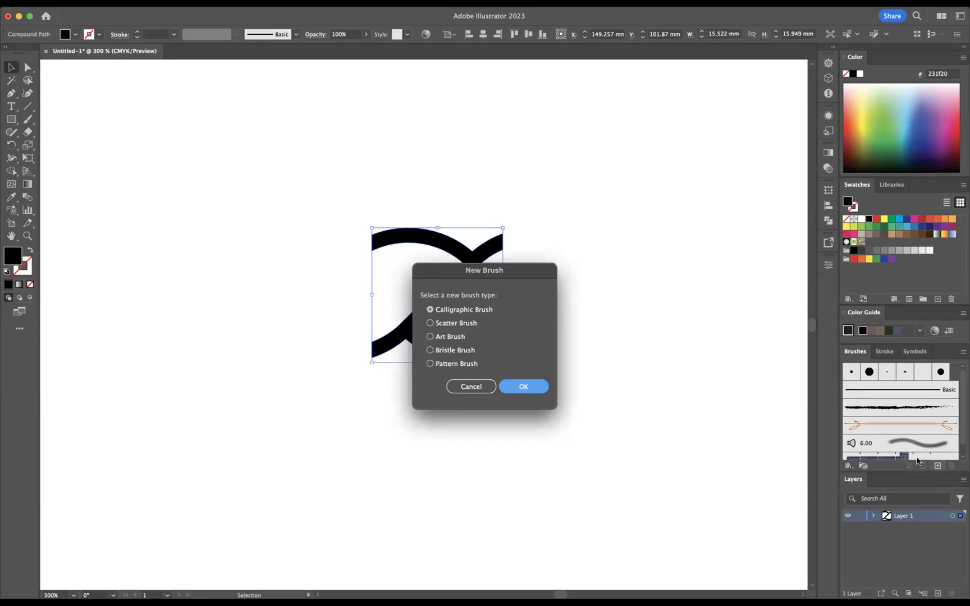
click(438, 364)
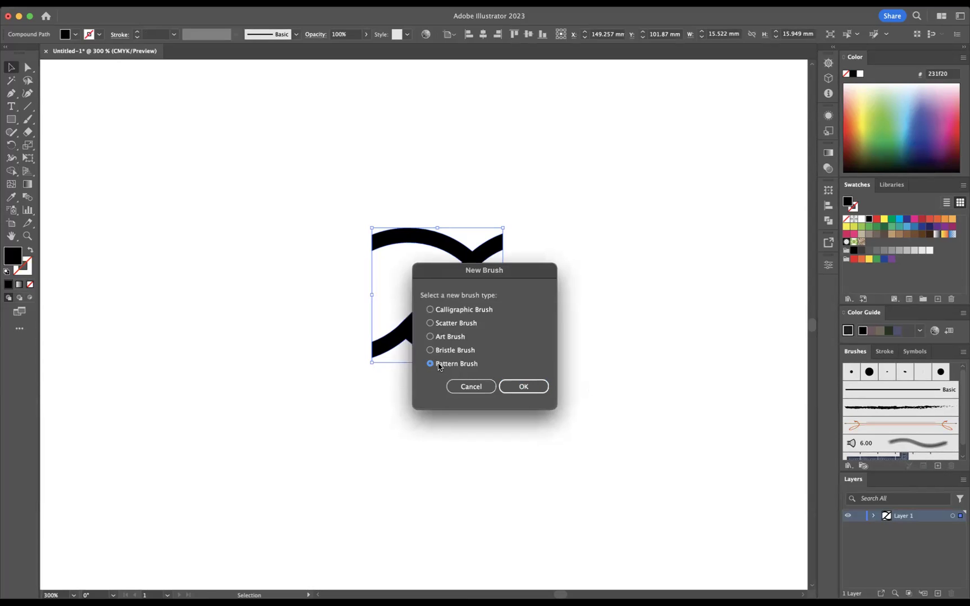
click(534, 387)
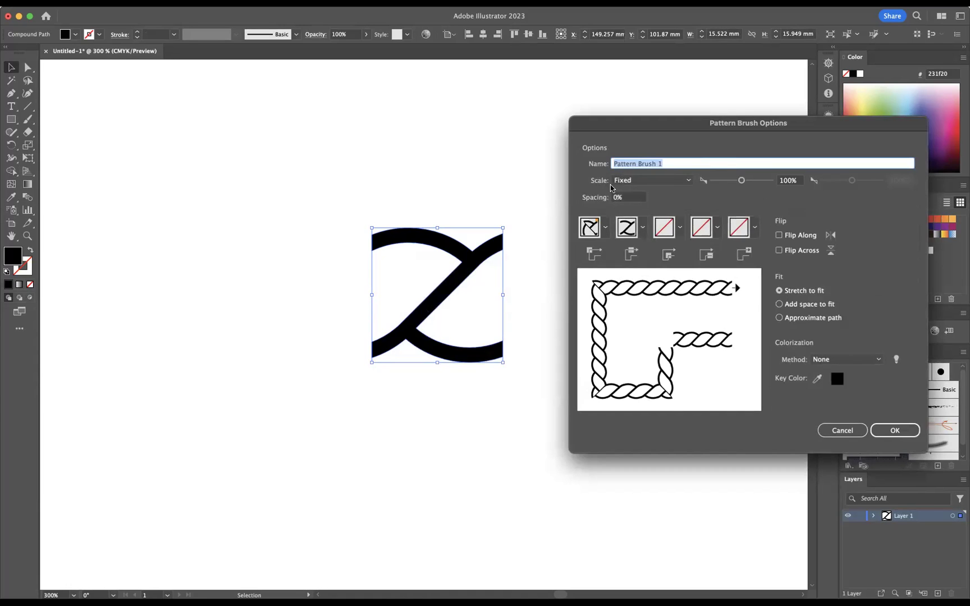
click(895, 432)
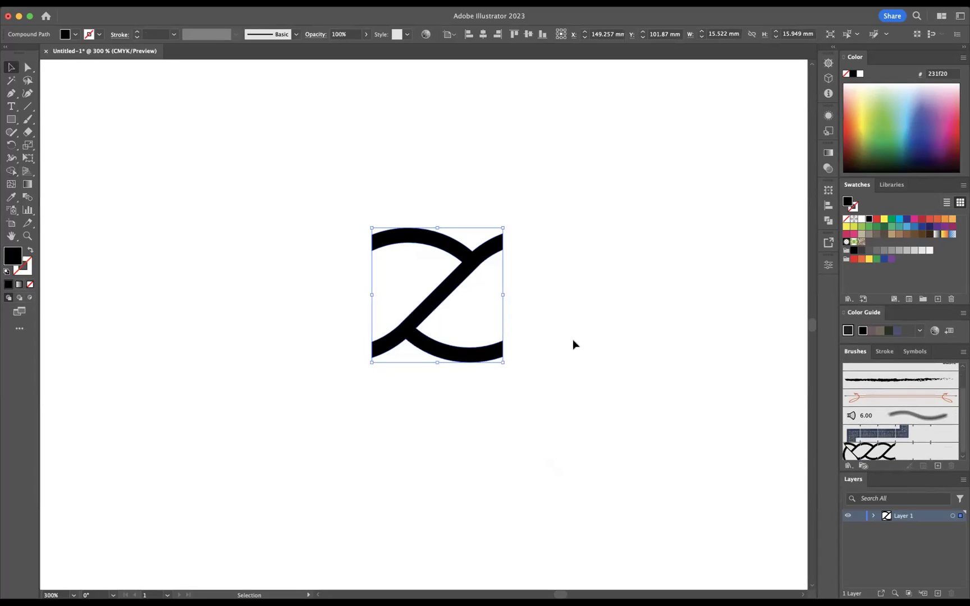
Step: Delete the tile, draw a 37.291 mm circle, and stroke it with Pattern Brush 1
key(Delete)
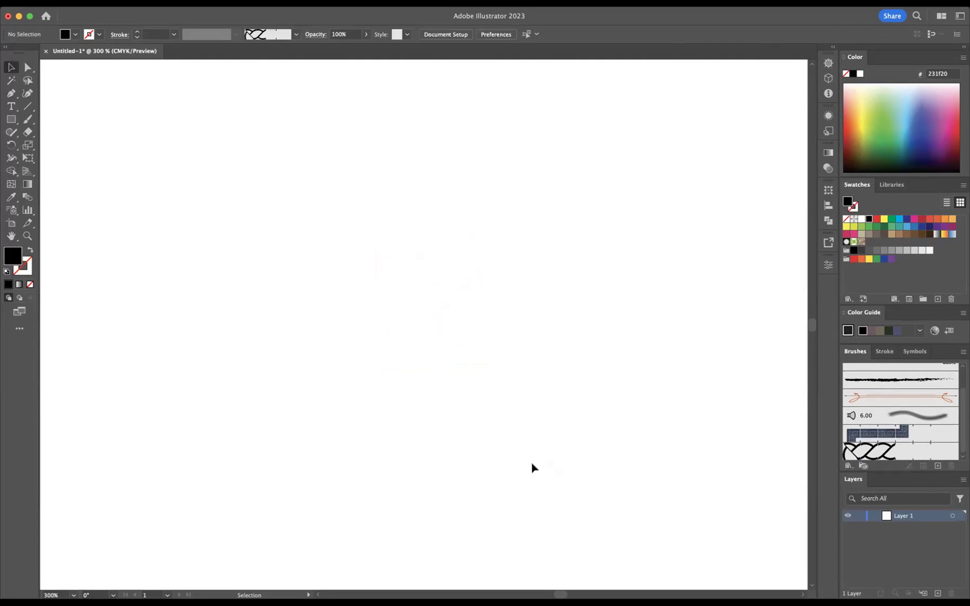
click(11, 119)
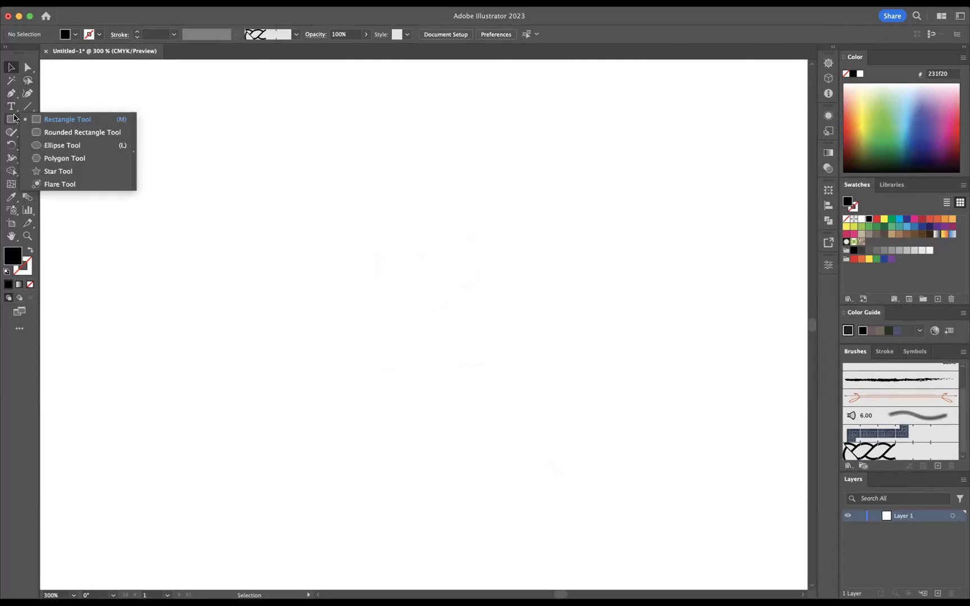
click(70, 147)
drag(287, 168, 626, 412)
key(ctrl+z)
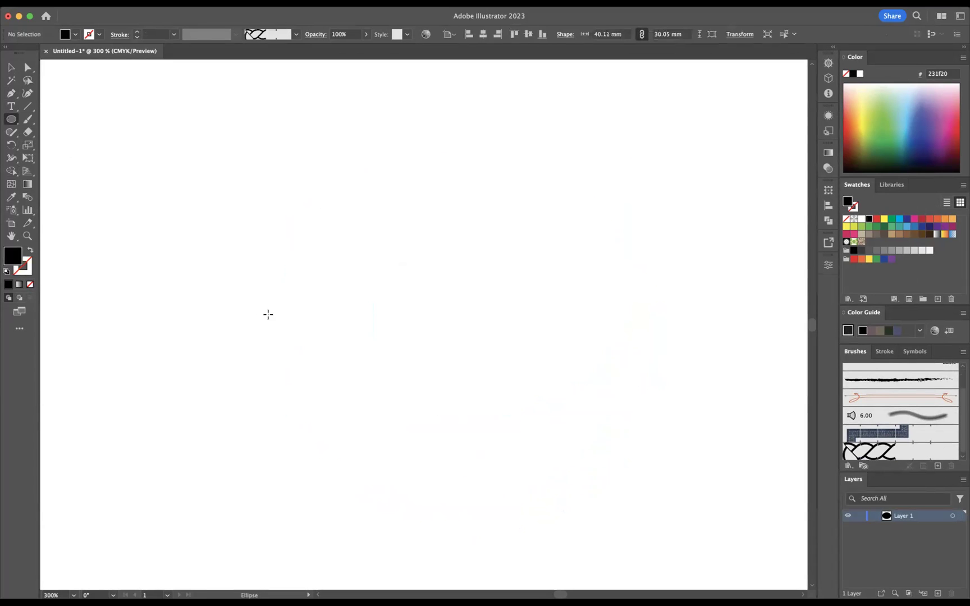
drag(273, 175, 587, 478)
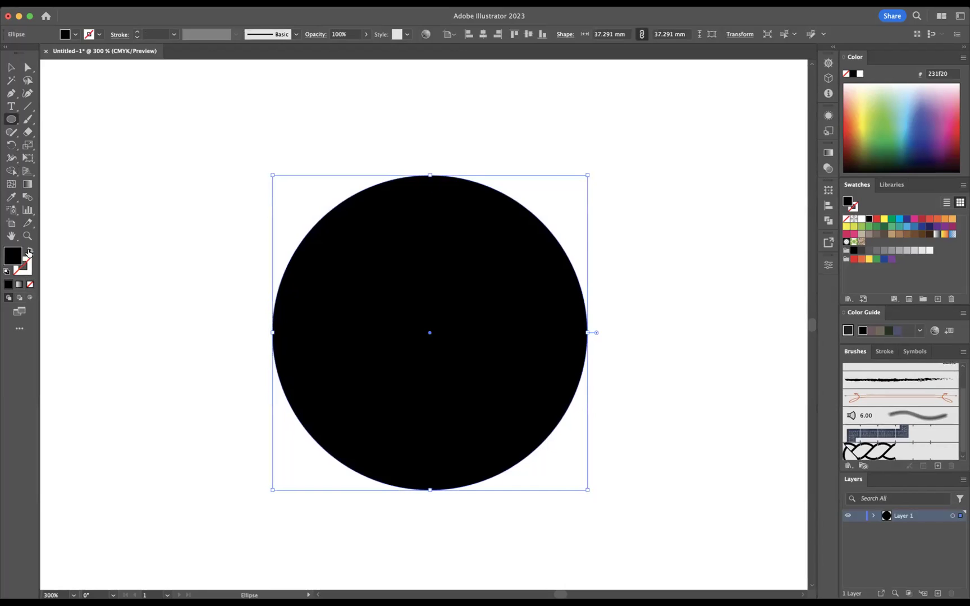
click(31, 252)
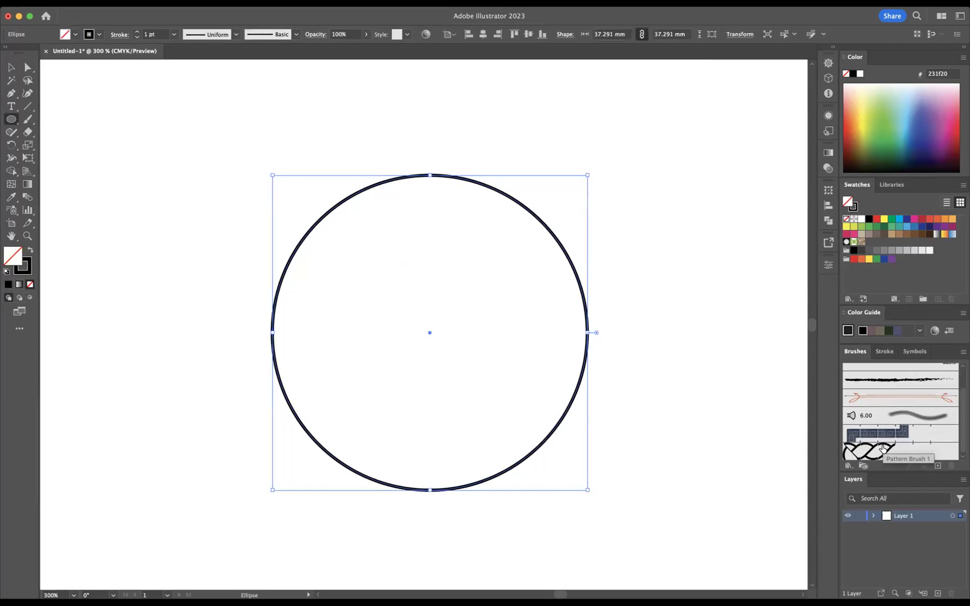
click(883, 452)
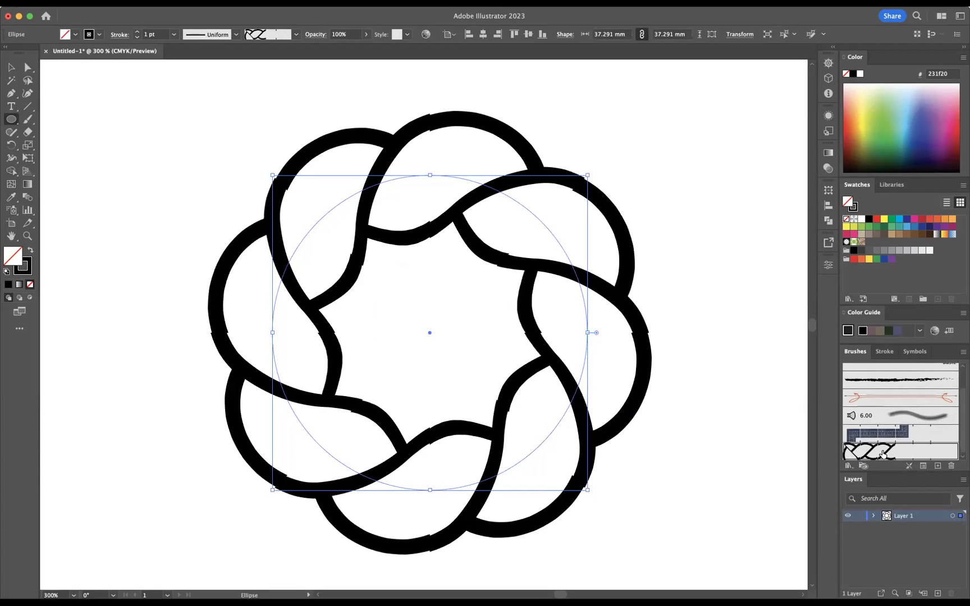
Step: Reduce Pattern Brush 1's scale to 16% and apply it to the circle's stroke
double_click(882, 452)
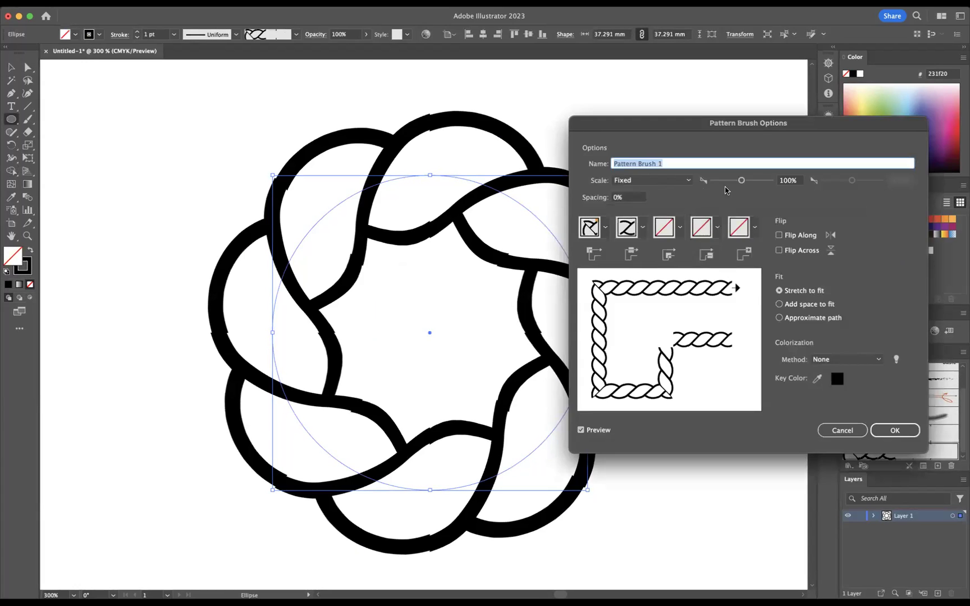
drag(742, 181, 731, 181)
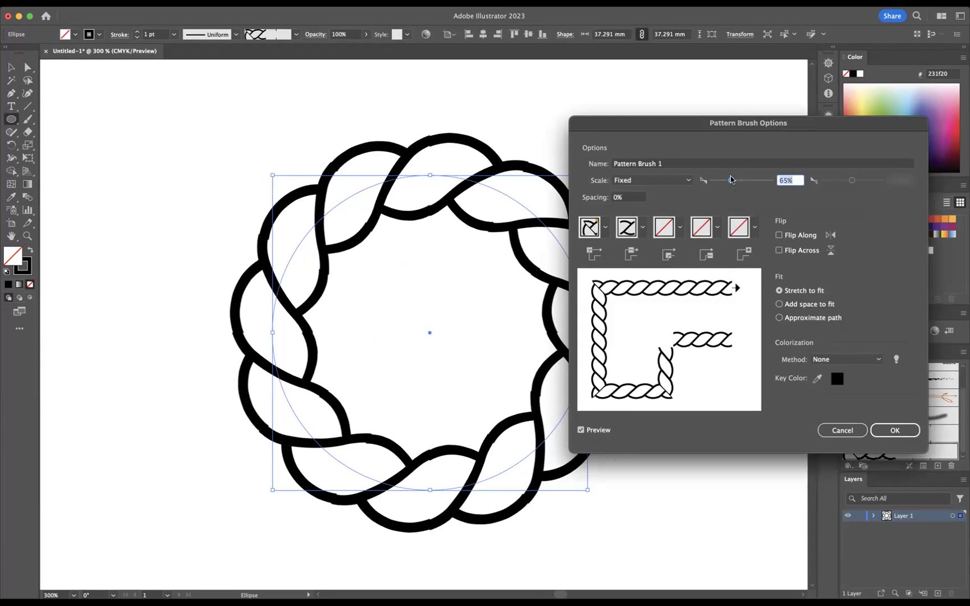
drag(731, 181, 718, 181)
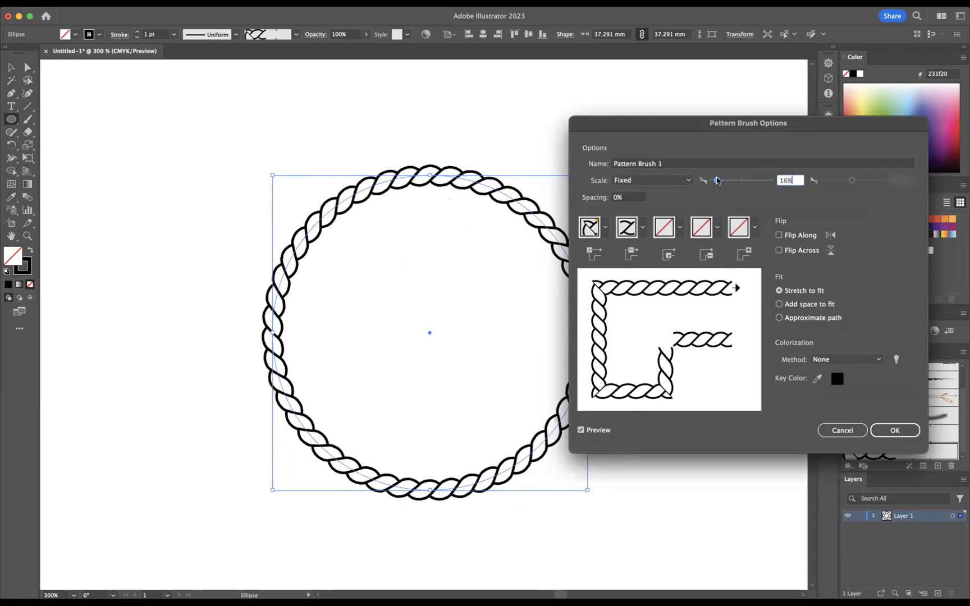
click(901, 431)
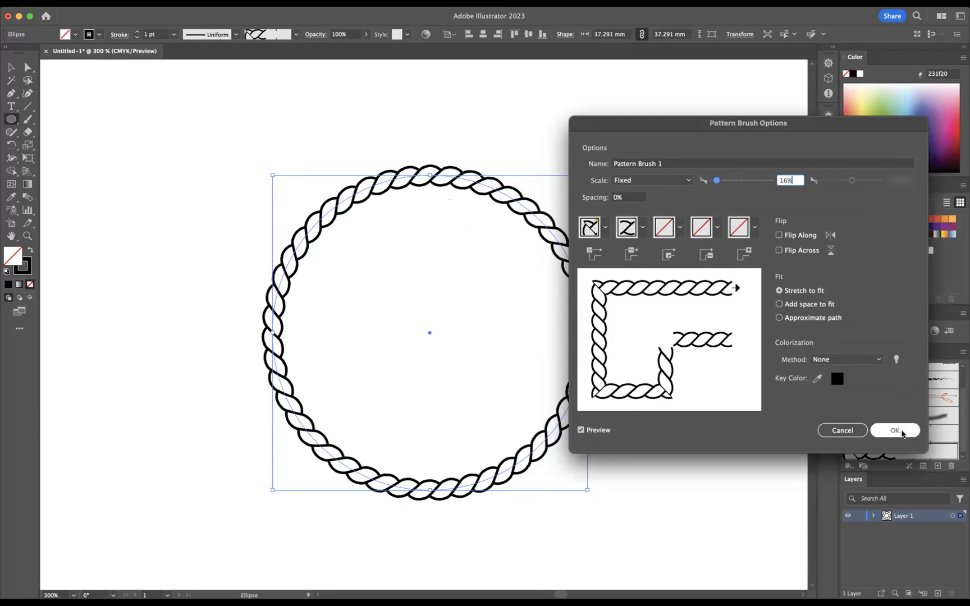
click(462, 324)
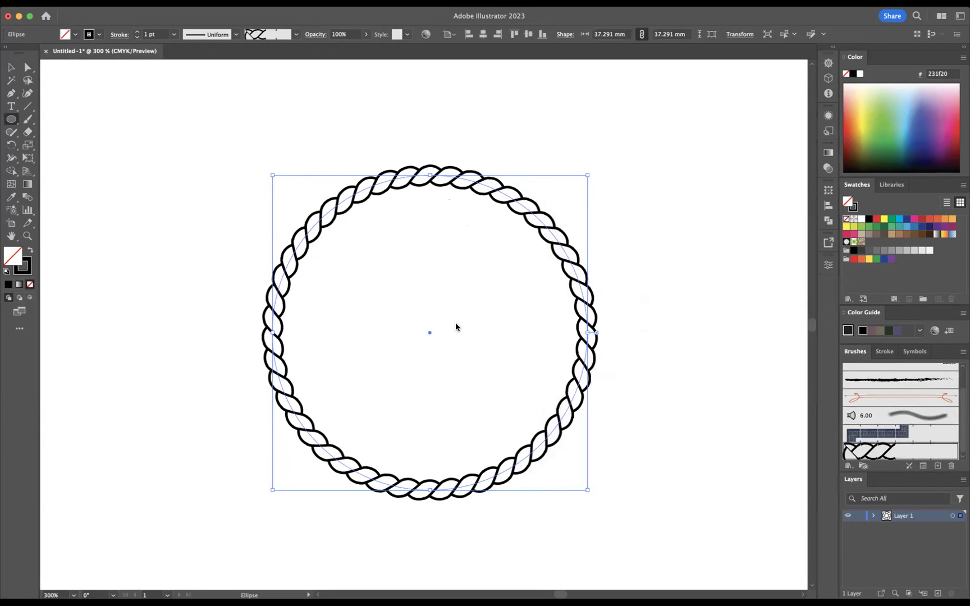
Step: Deselect the 37.291 mm rope ring, hide all panels in full-screen mode, and pan it centred
click(11, 67)
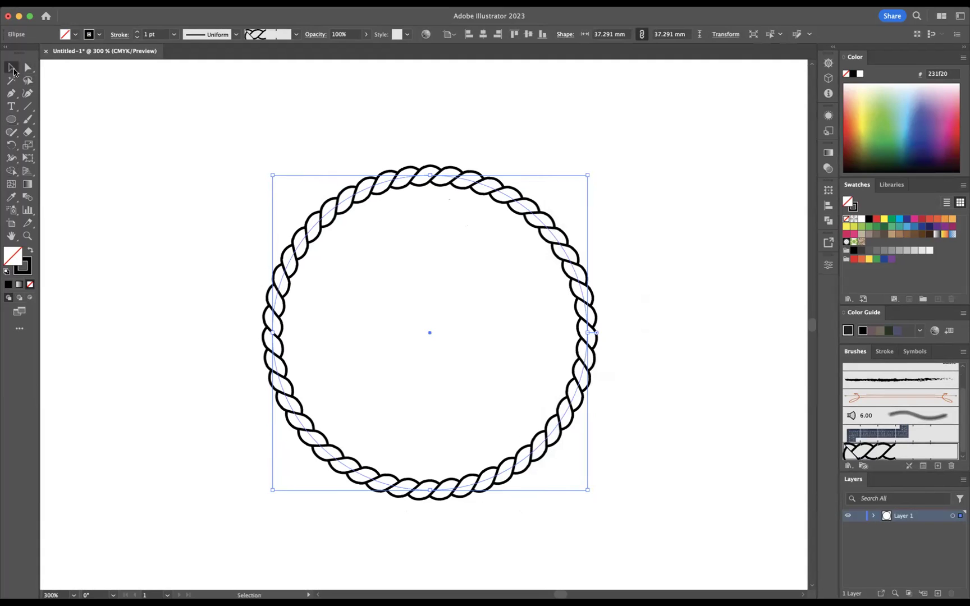
click(180, 162)
key(f)
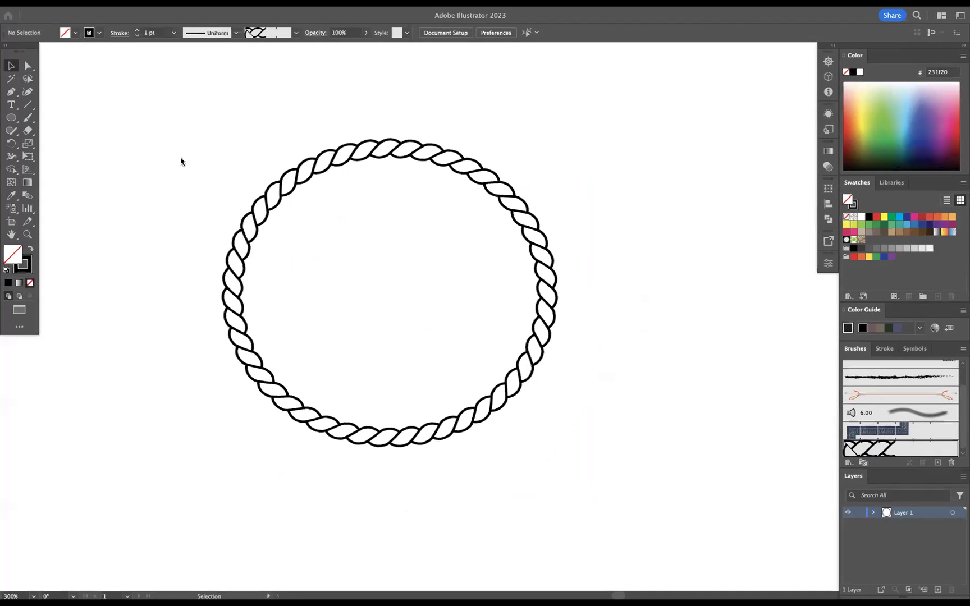
drag(467, 264, 557, 310)
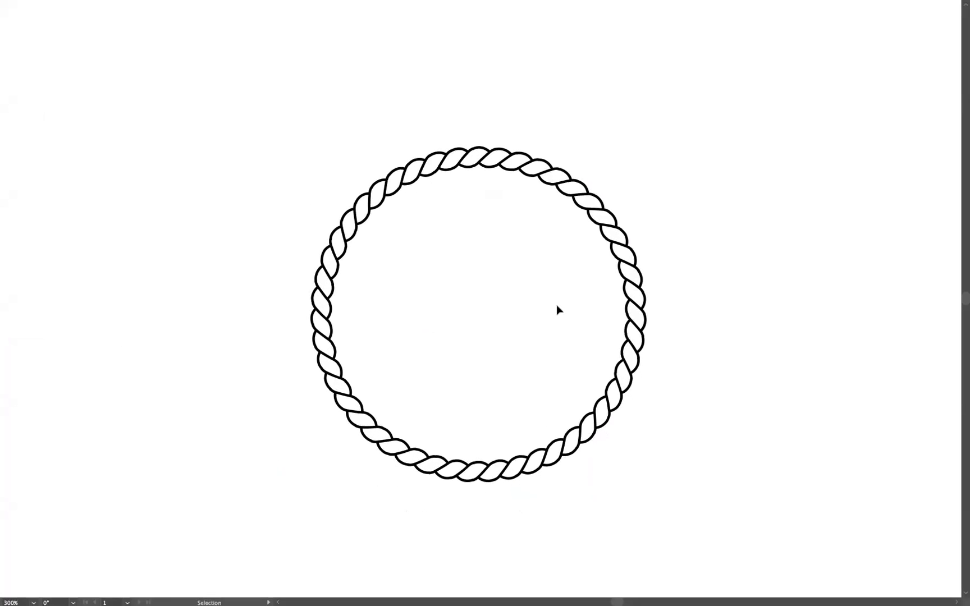
drag(556, 305, 556, 300)
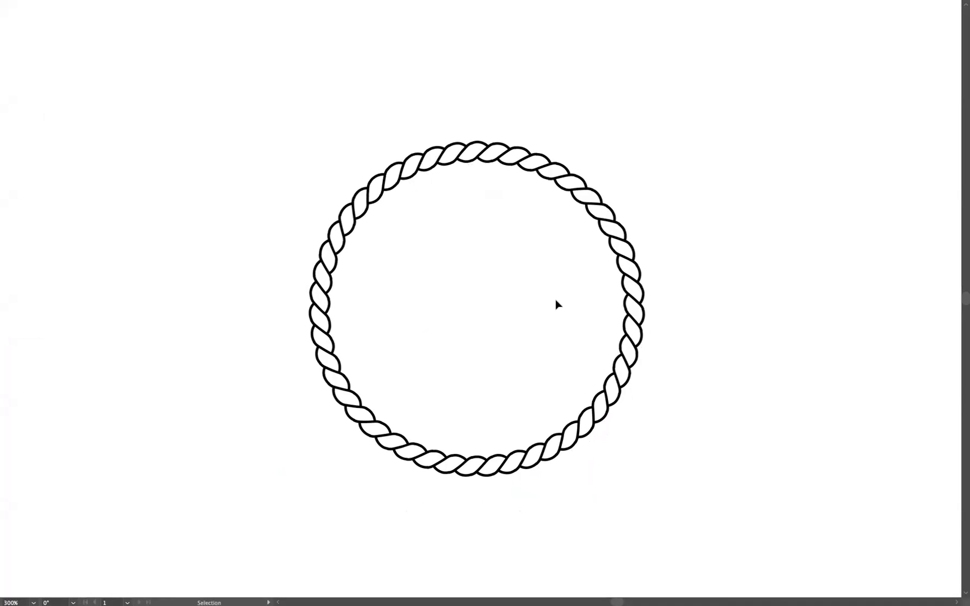